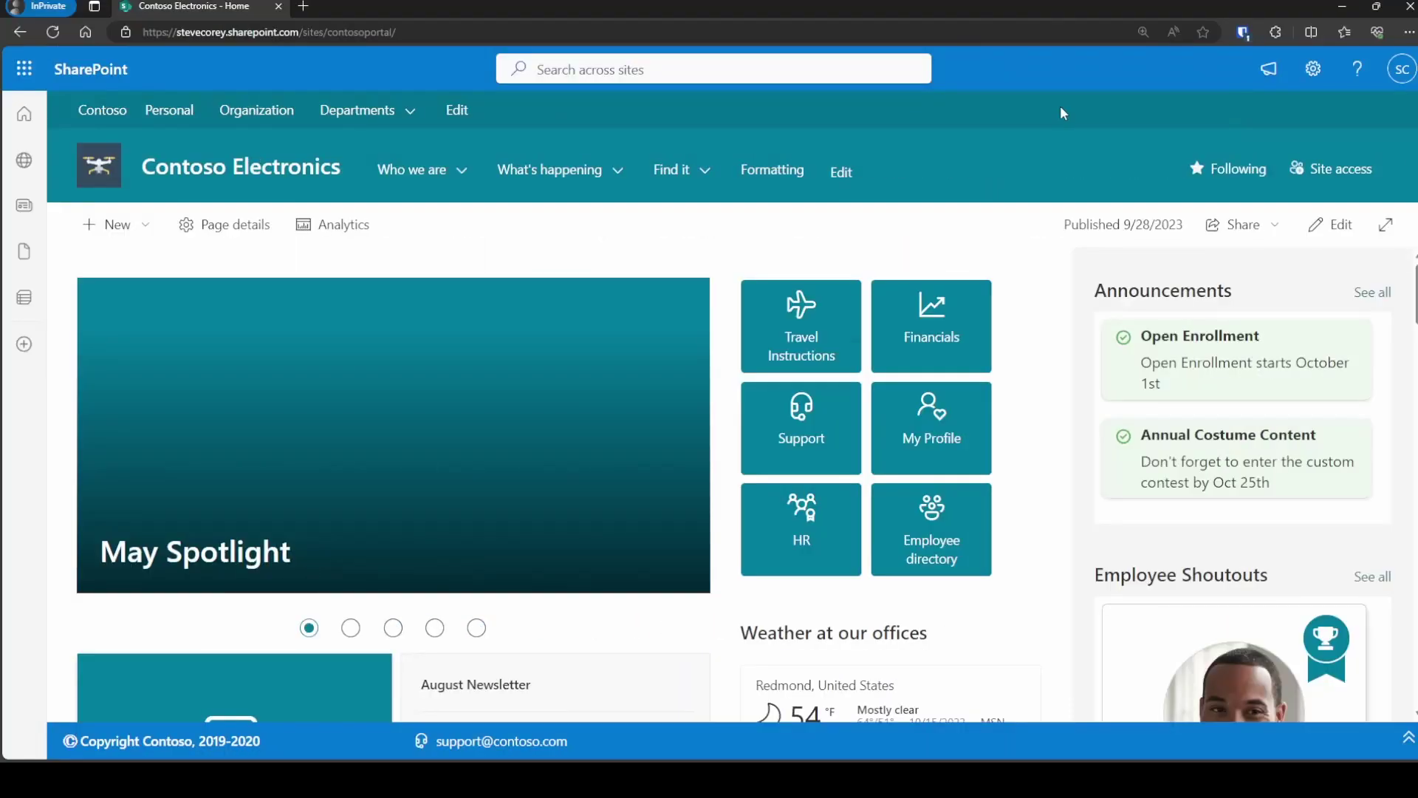
Step: In a new private tab, go to the admin center and open Settings > Search & intelligence
key(ctrl+t)
text(admin)
key(Return)
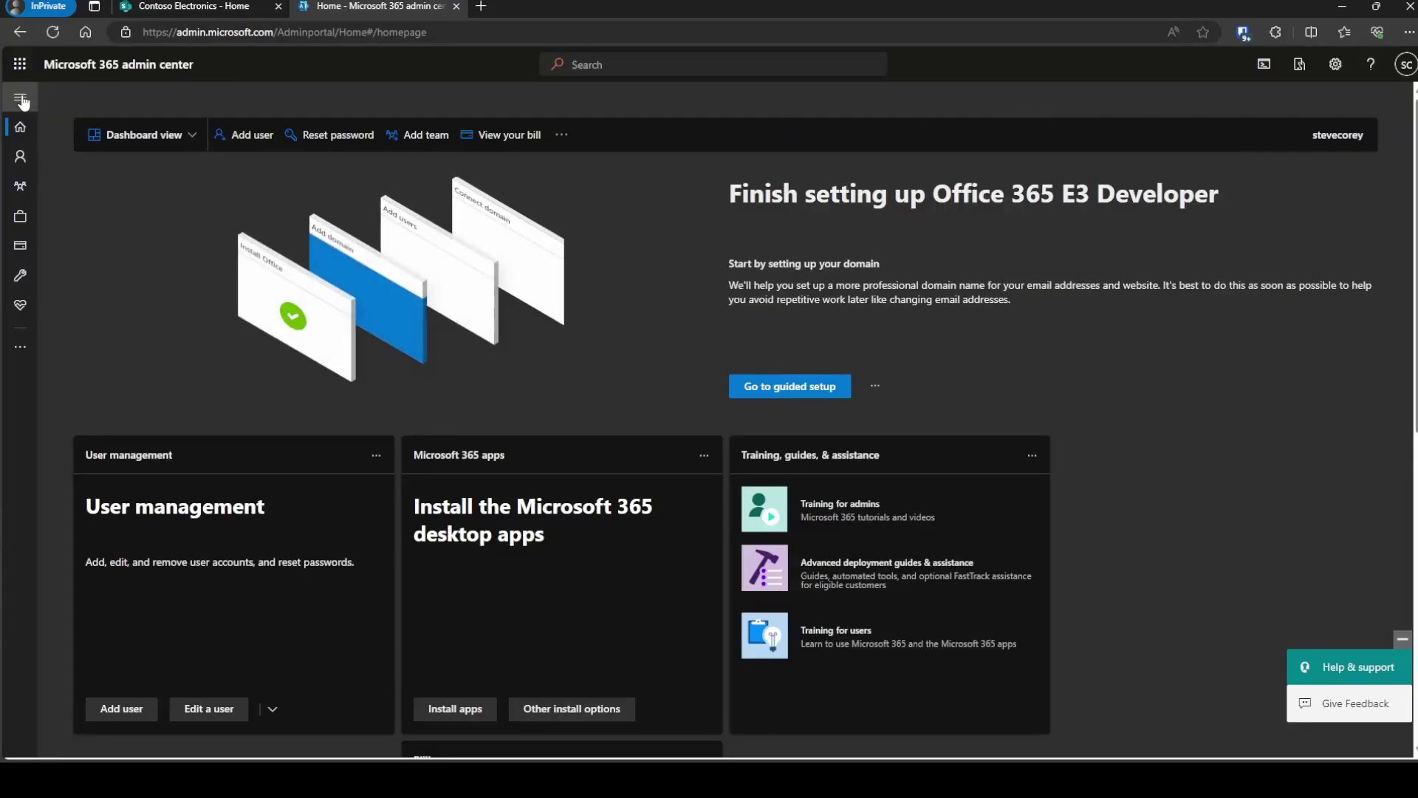
click(20, 96)
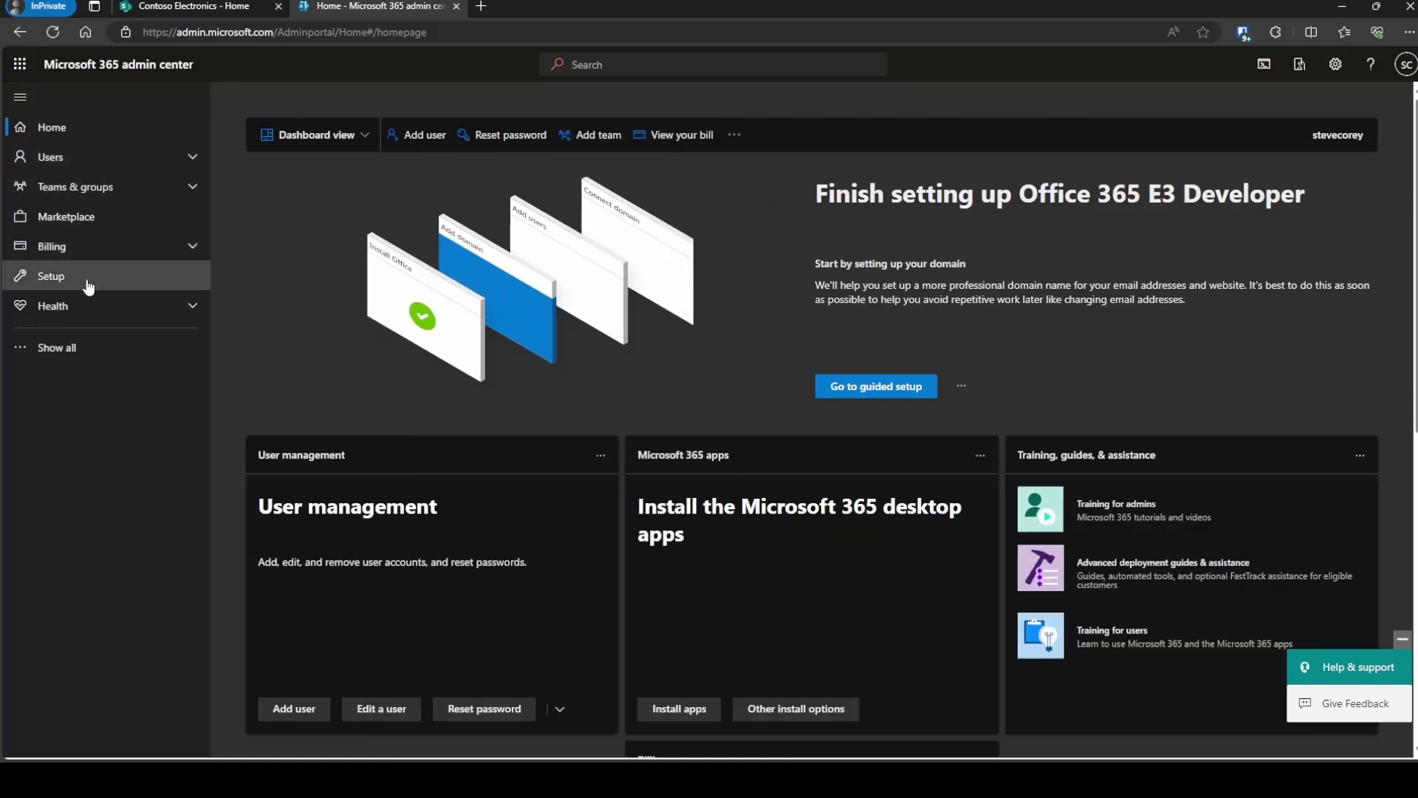
click(90, 349)
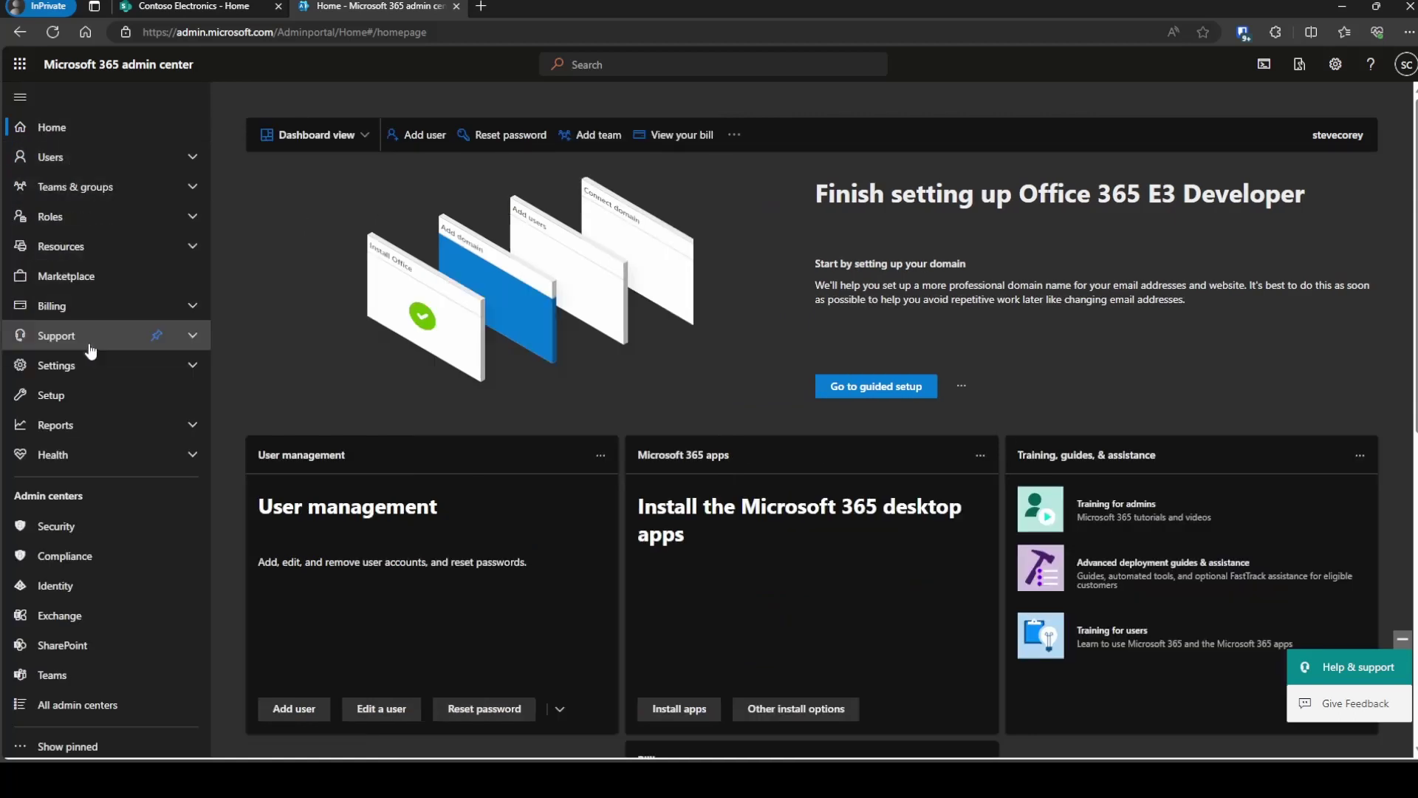
click(195, 365)
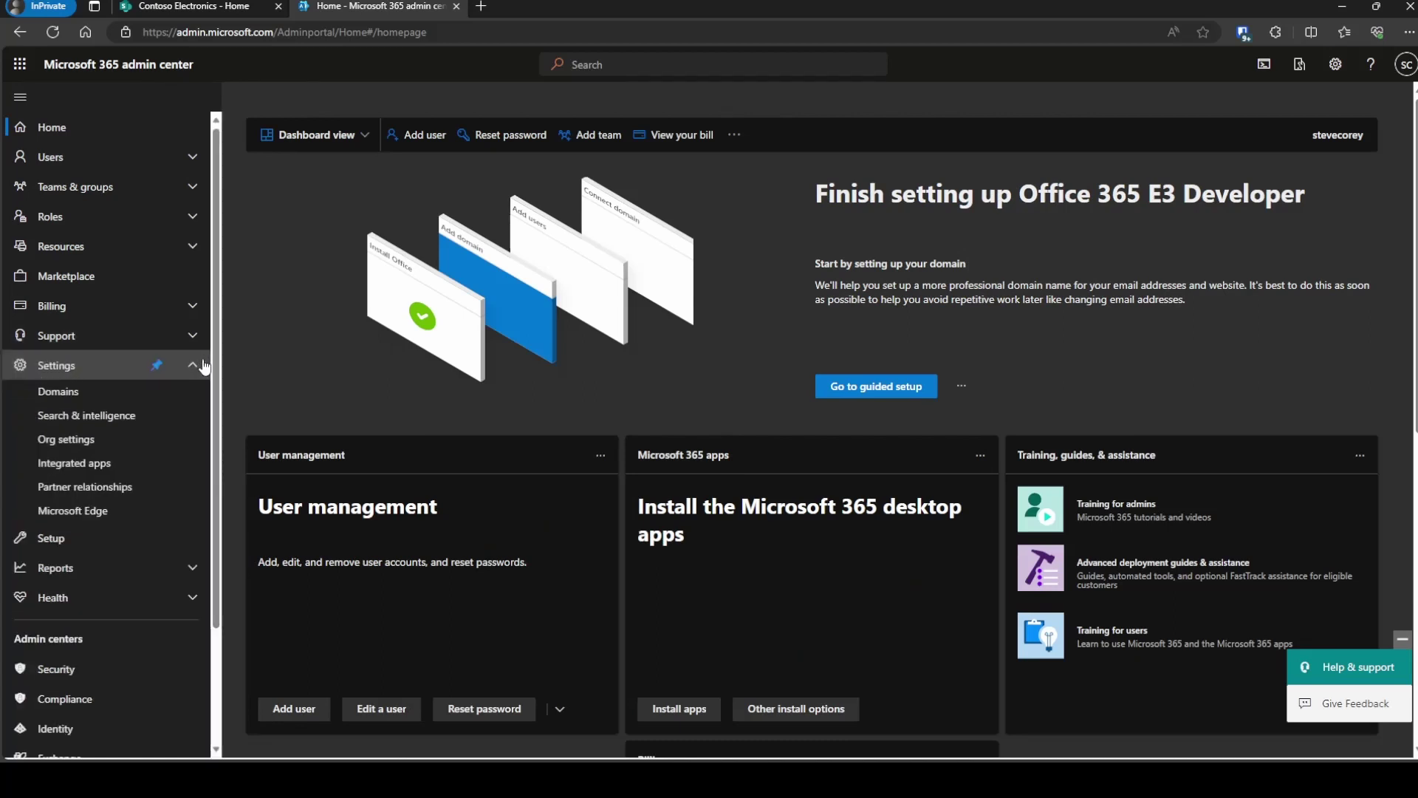
click(79, 418)
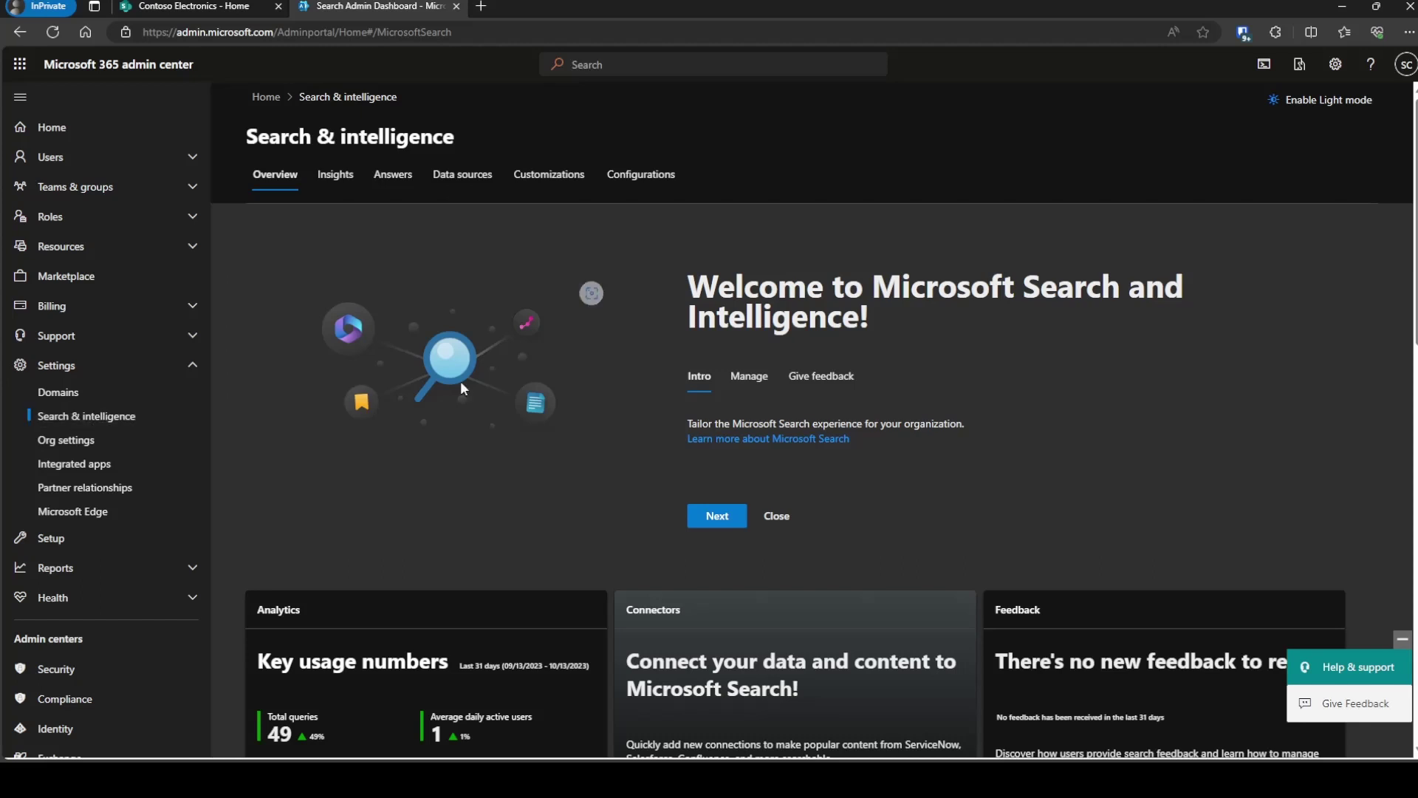
Step: Dismiss the welcome panel, show the Insights Answers acronym list with SPFX, then return to SharePoint
click(776, 516)
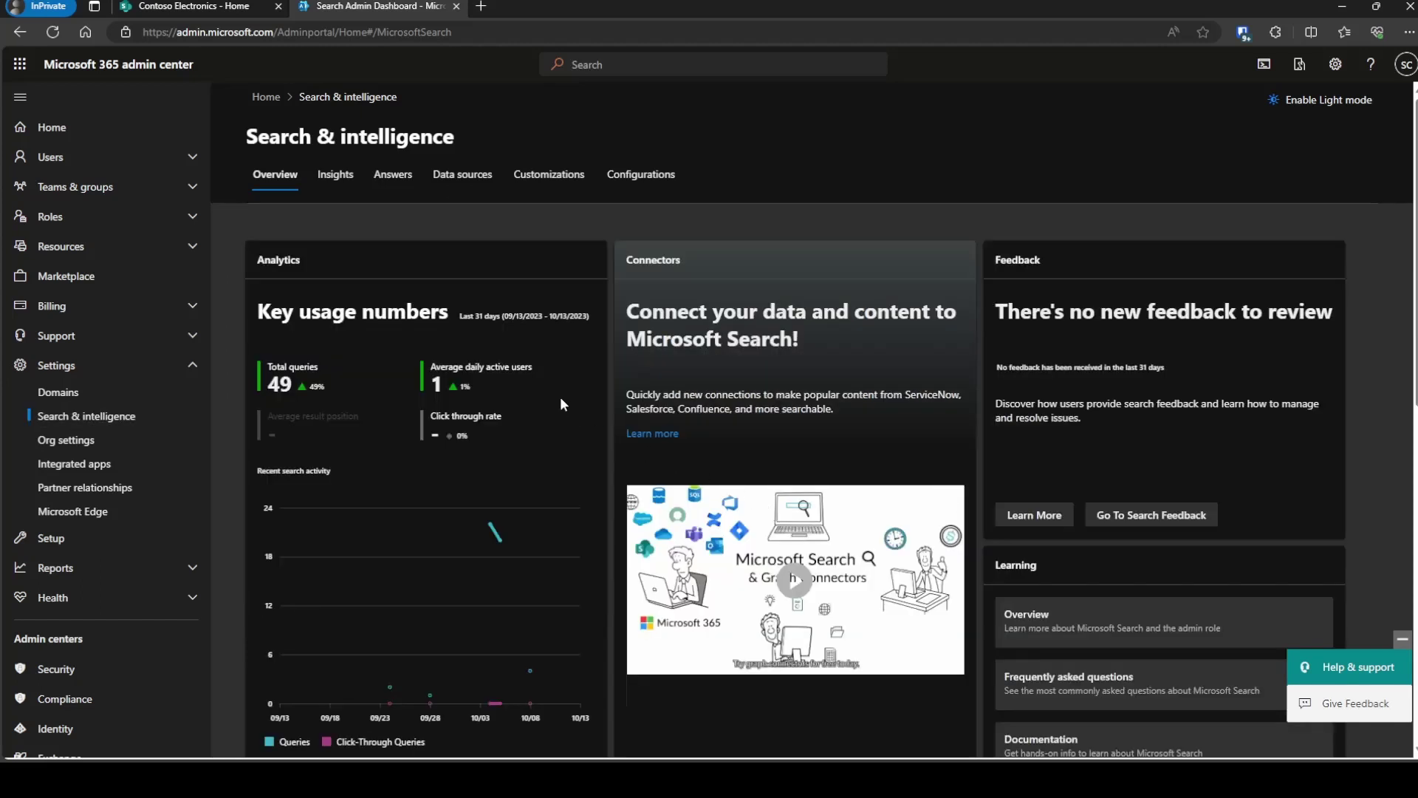
scroll(560, 384, down, 2)
scroll(560, 384, up, 2)
click(337, 176)
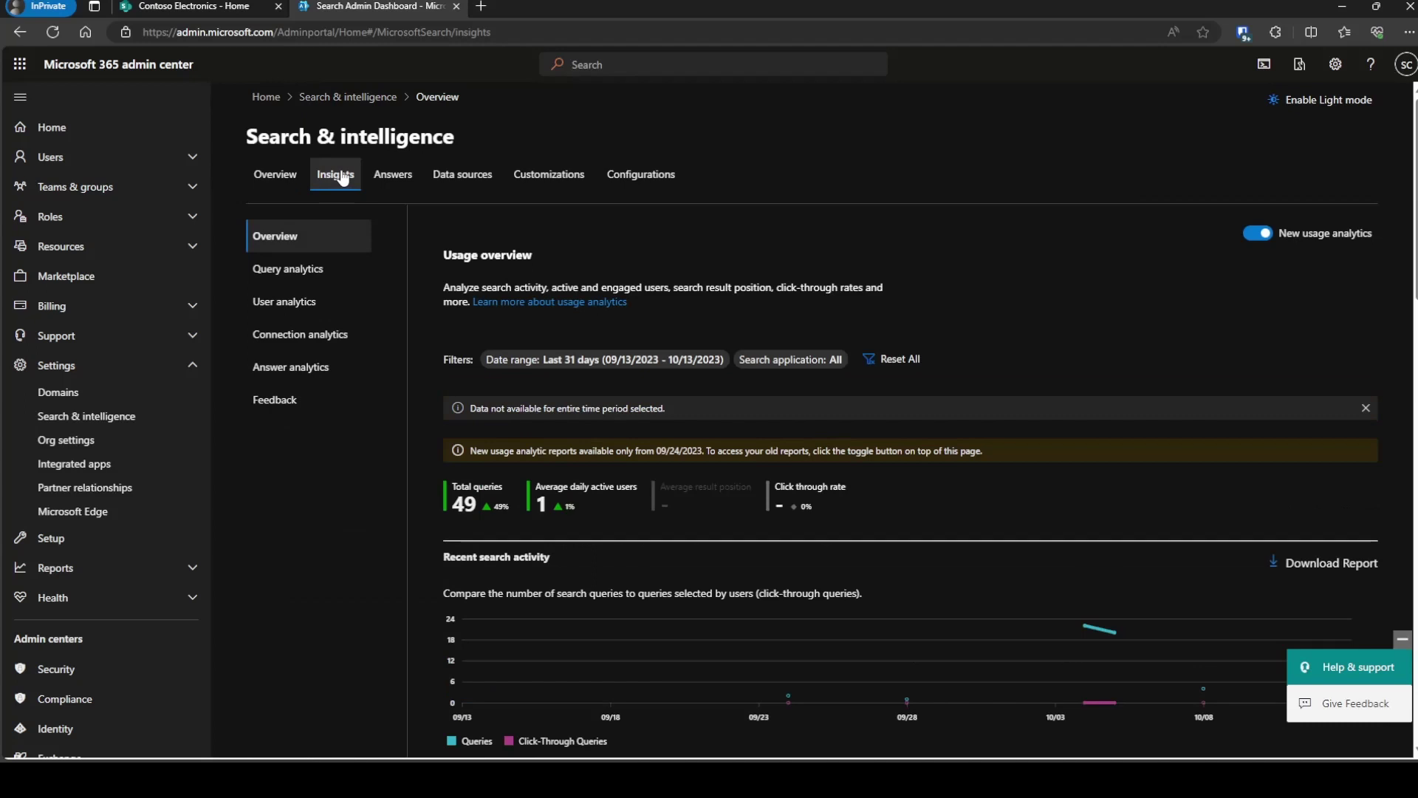
click(393, 175)
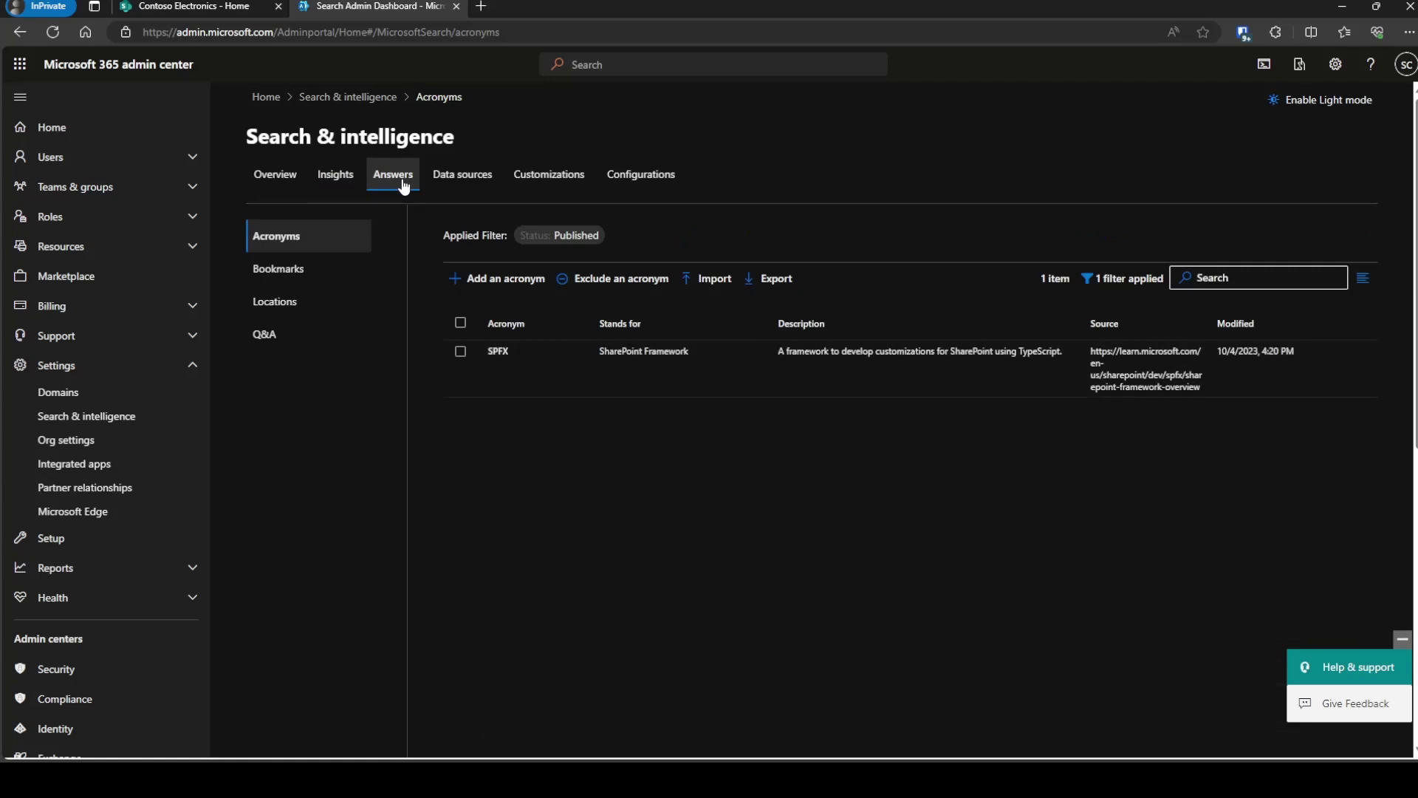
key(ctrl+Tab)
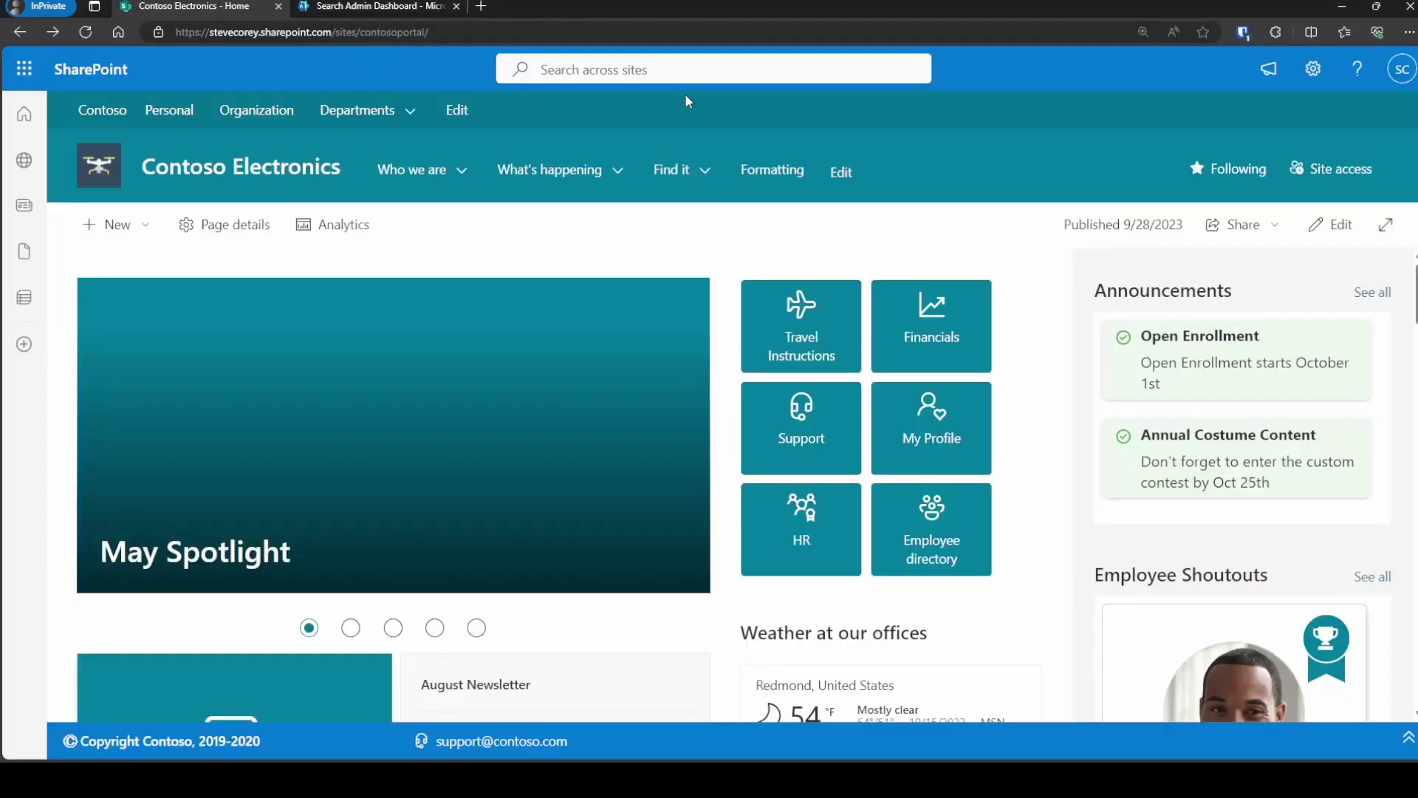
Step: Search the whole organization for spfx to see the SharePoint Framework answer, then return to the admin center
click(684, 70)
text(spfx)
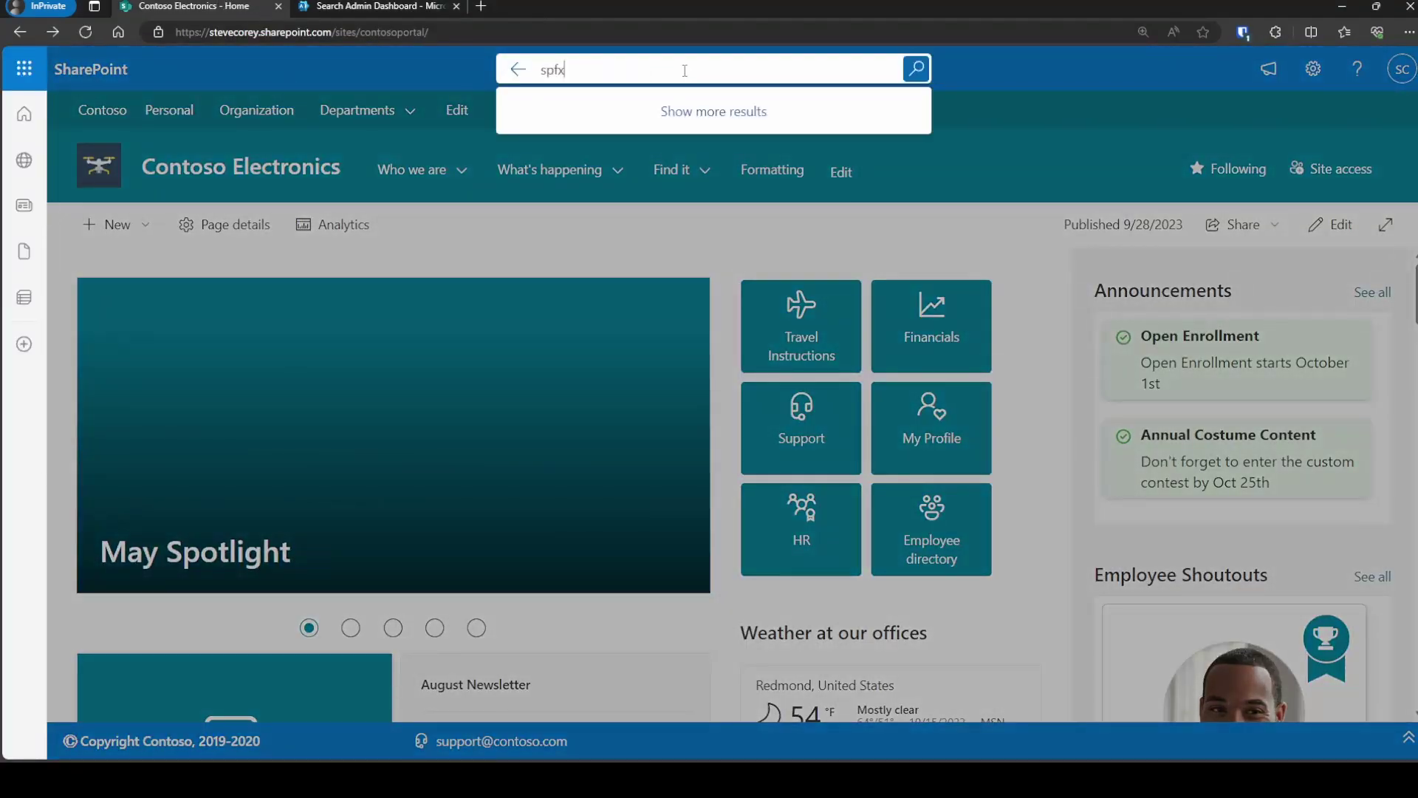
key(Return)
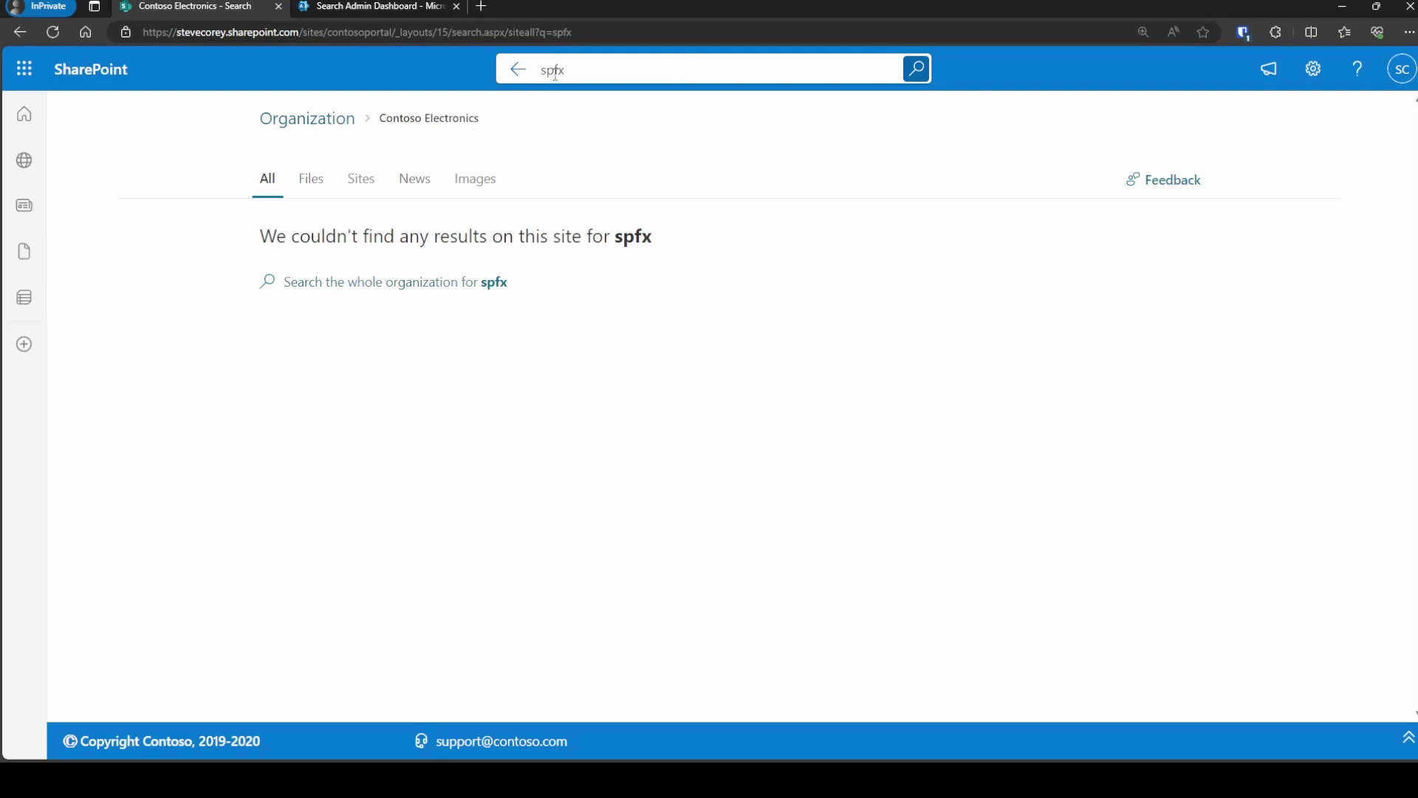
click(305, 118)
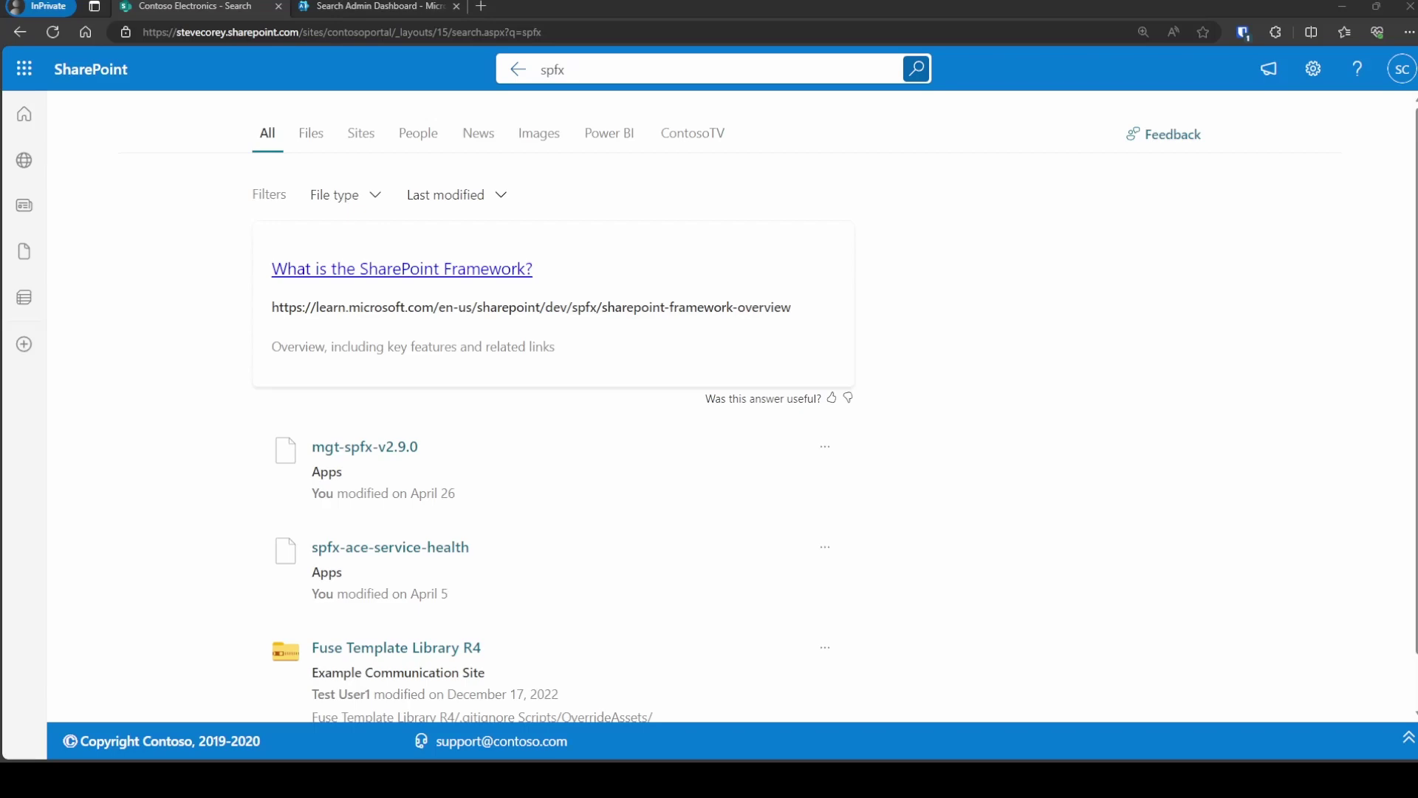
click(373, 6)
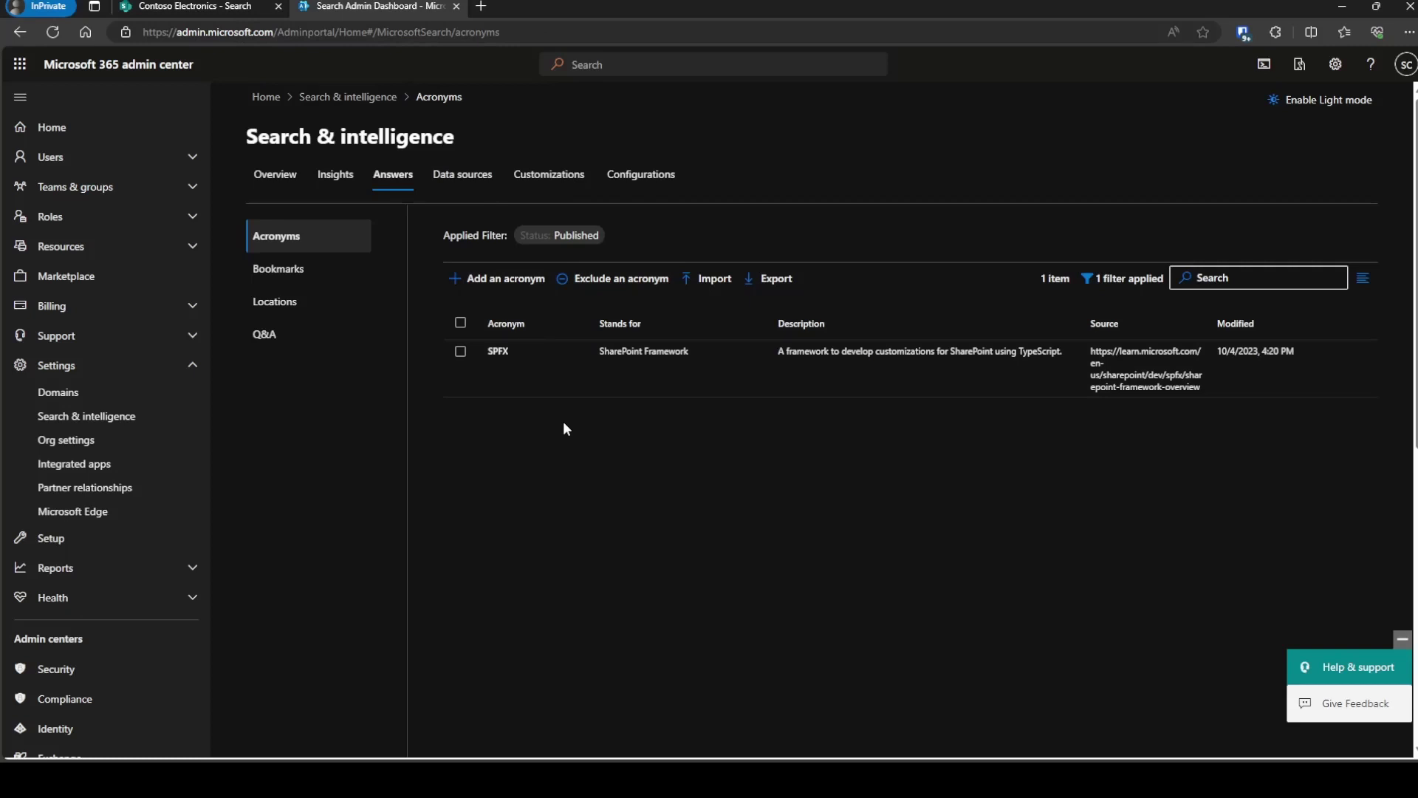
Step: Add the acronym MRR standing for Monthly Recurring Revenue and publish it
click(527, 287)
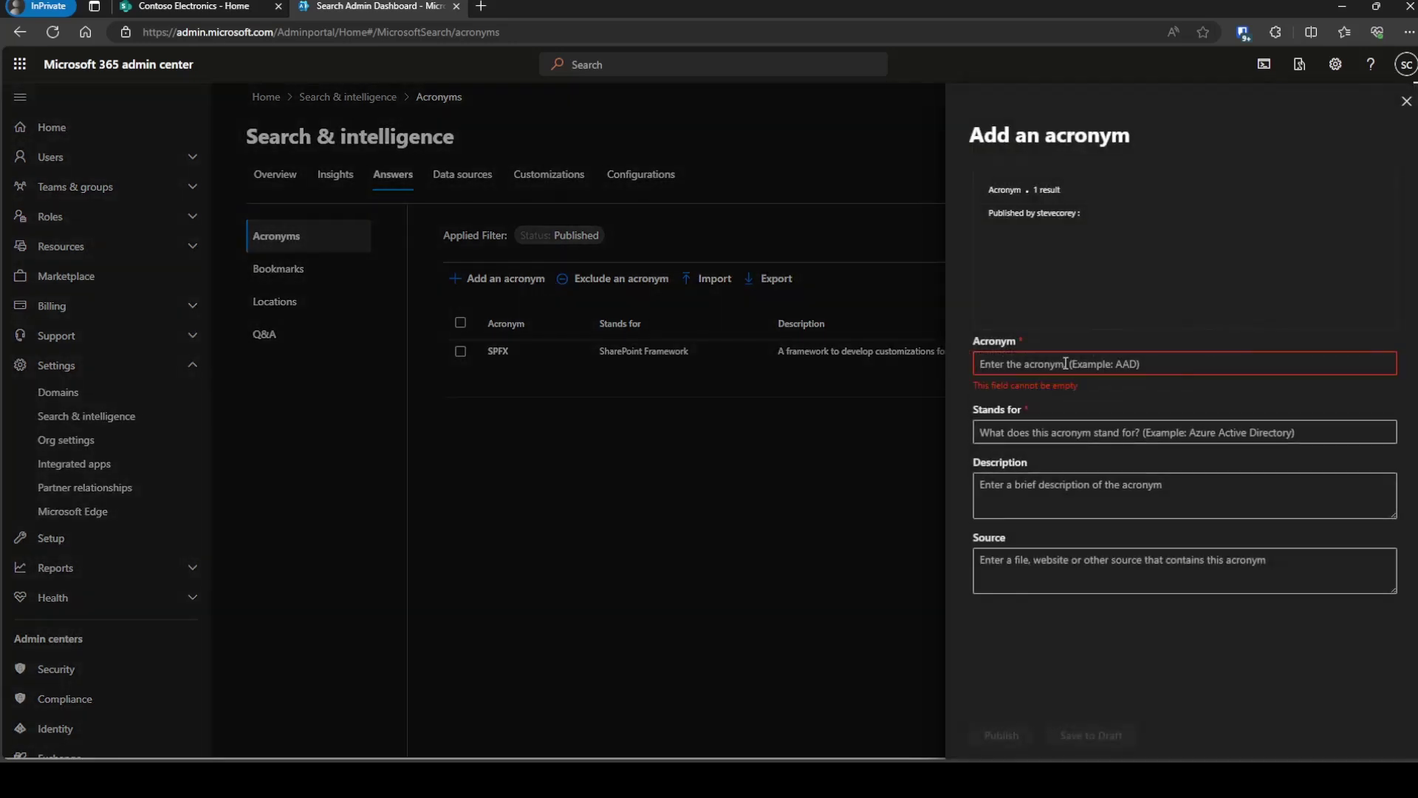
text(MRR)
key(Tab)
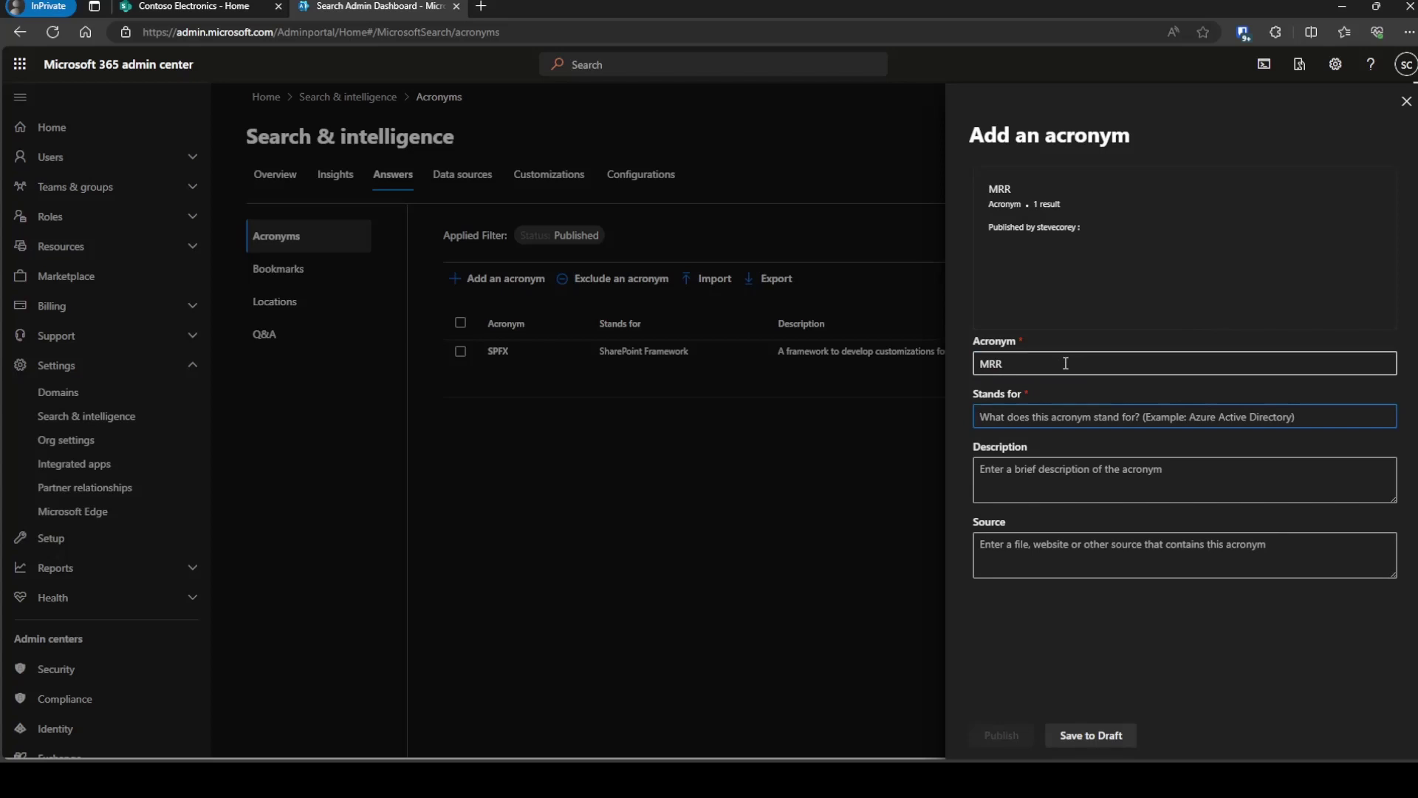
text(Monthly Red)
key(BackSpace)
text(curring Revenue)
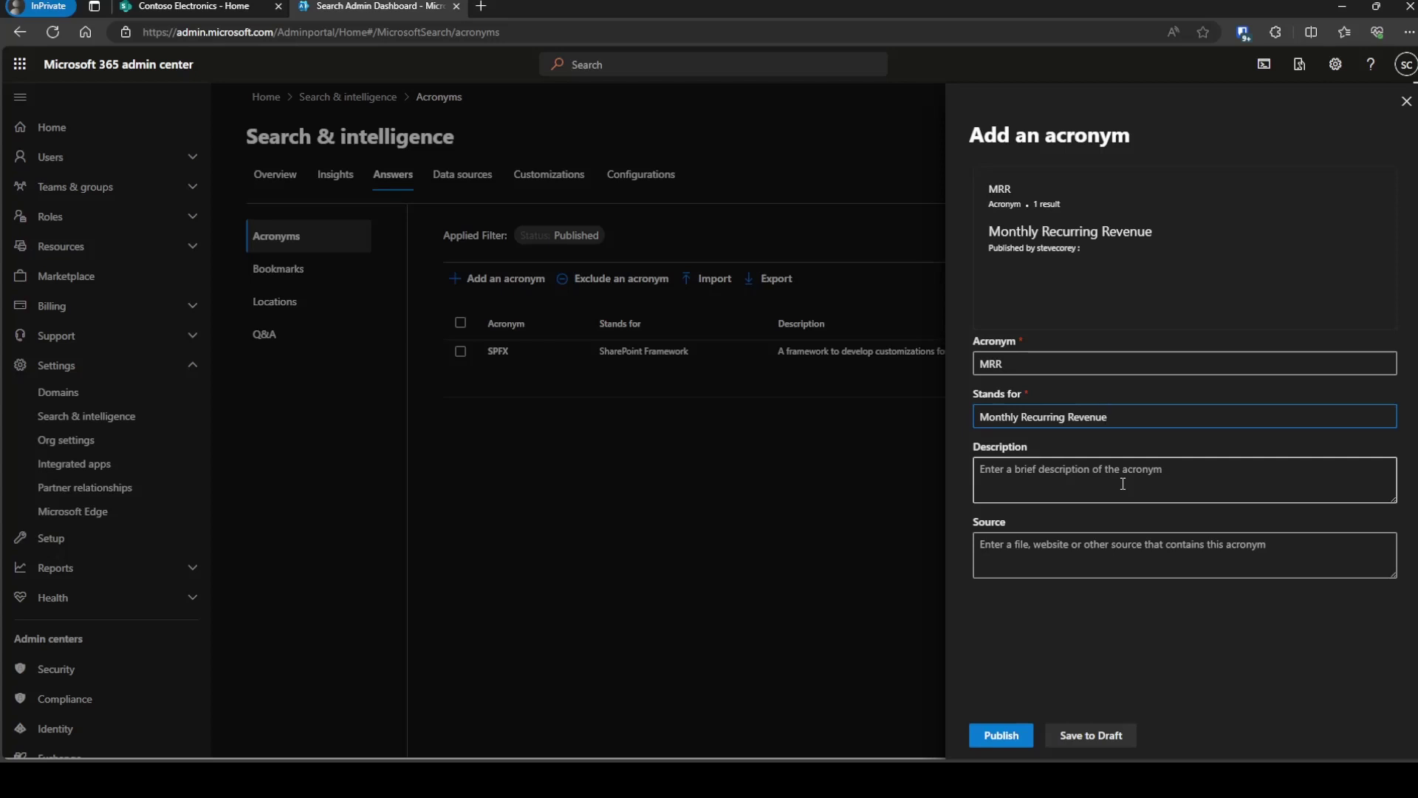
click(1005, 736)
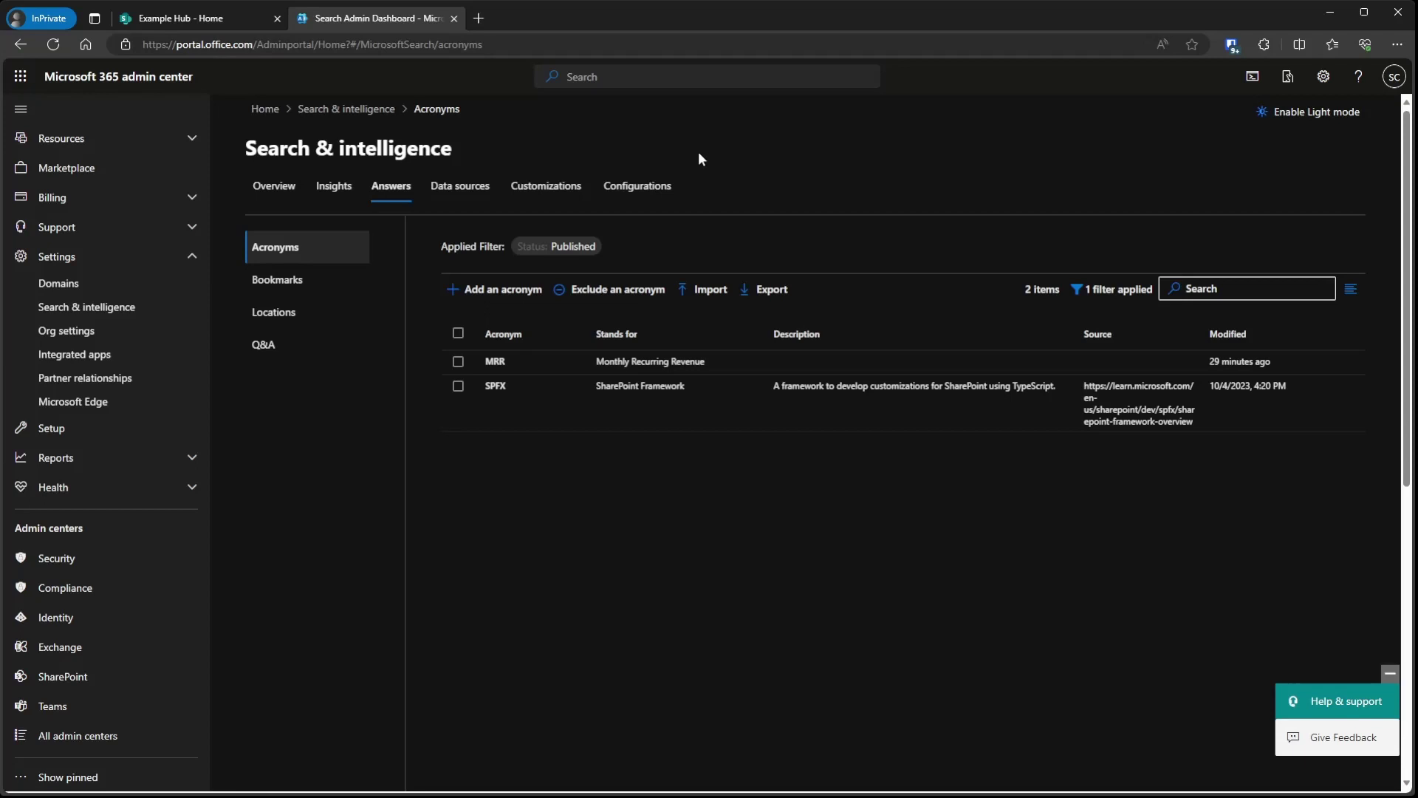
Step: On the Example Hub site, search for ach and open the ACH Payment Collection Processing source PDF
click(197, 22)
click(637, 81)
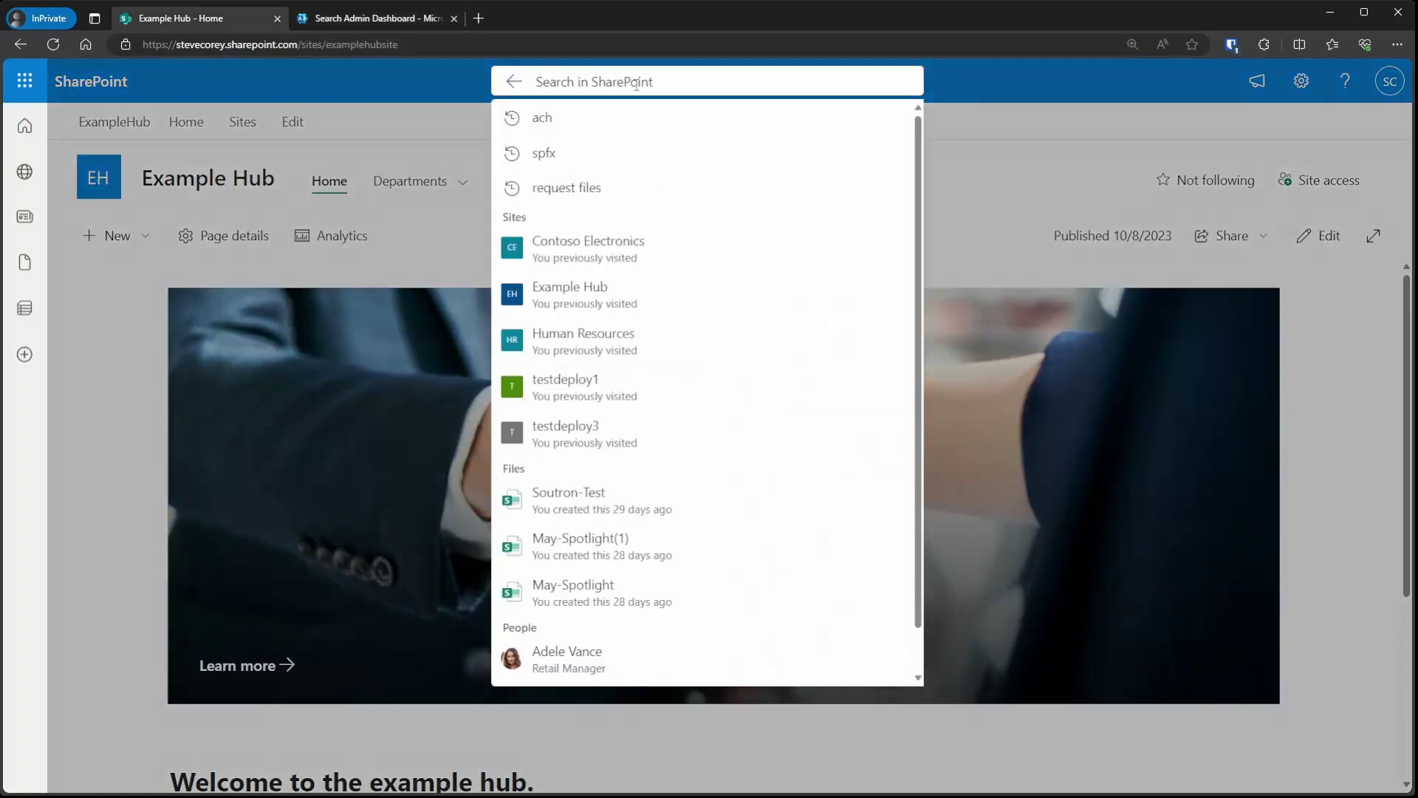
text(ach)
key(Return)
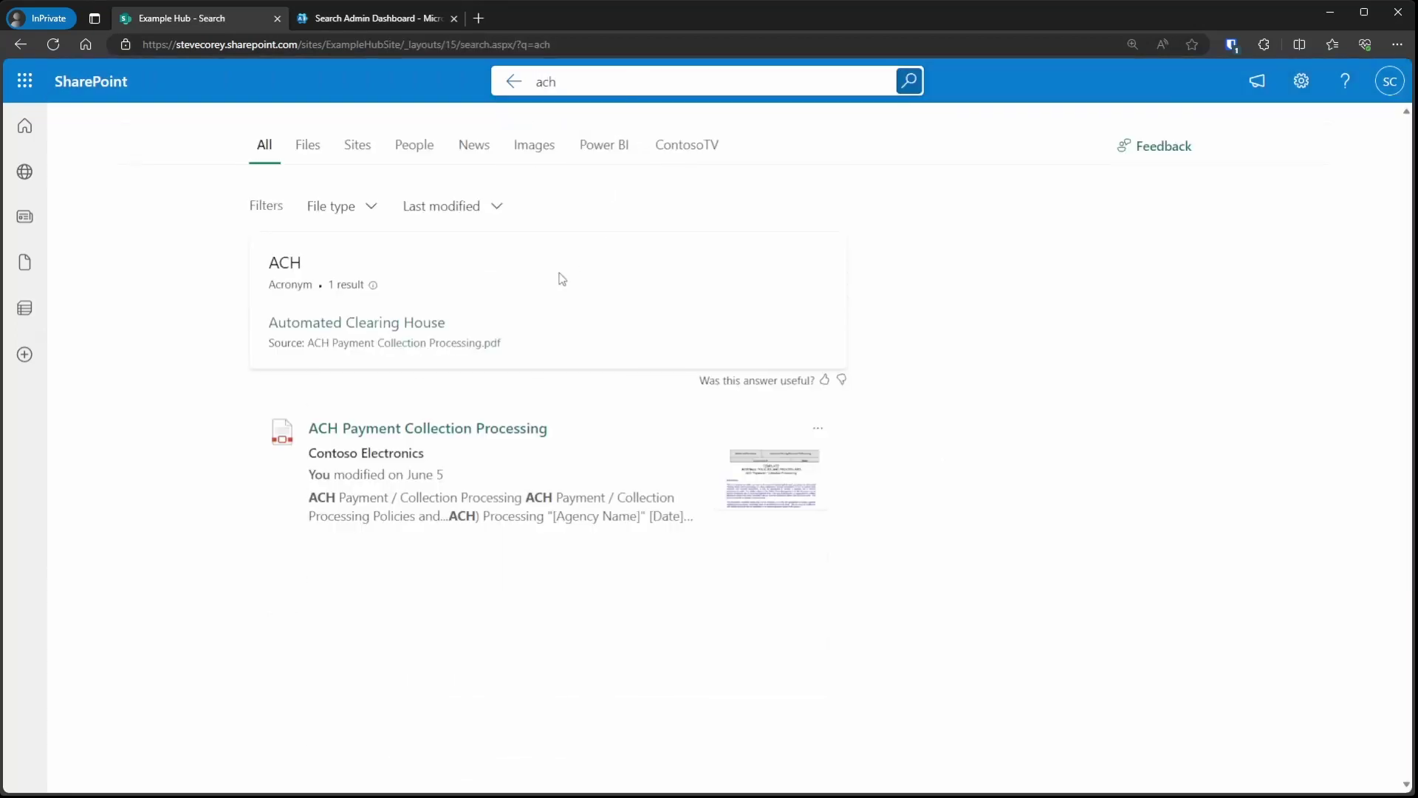
click(426, 344)
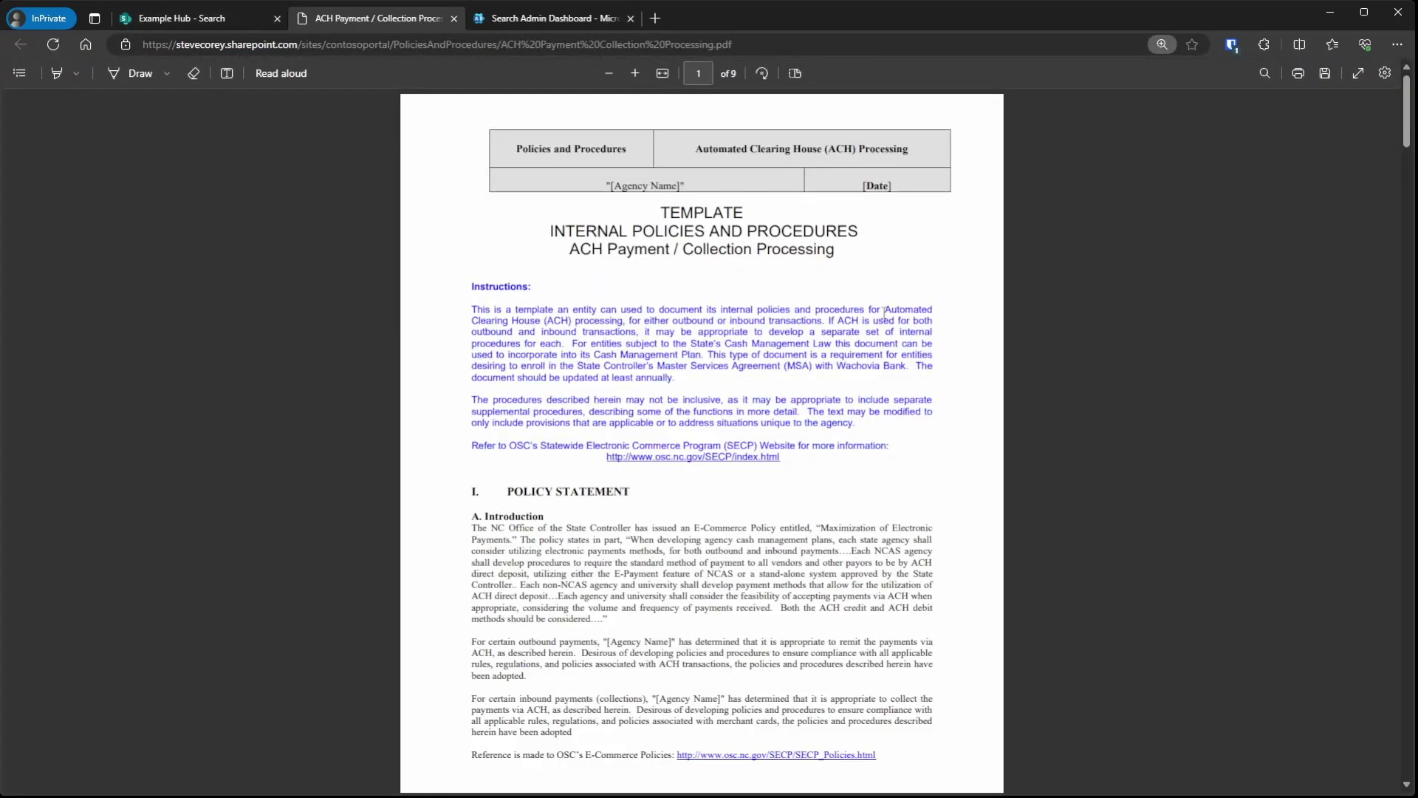
Step: Clear the text highlight in the ACH policies PDF to read page 1
click(425, 307)
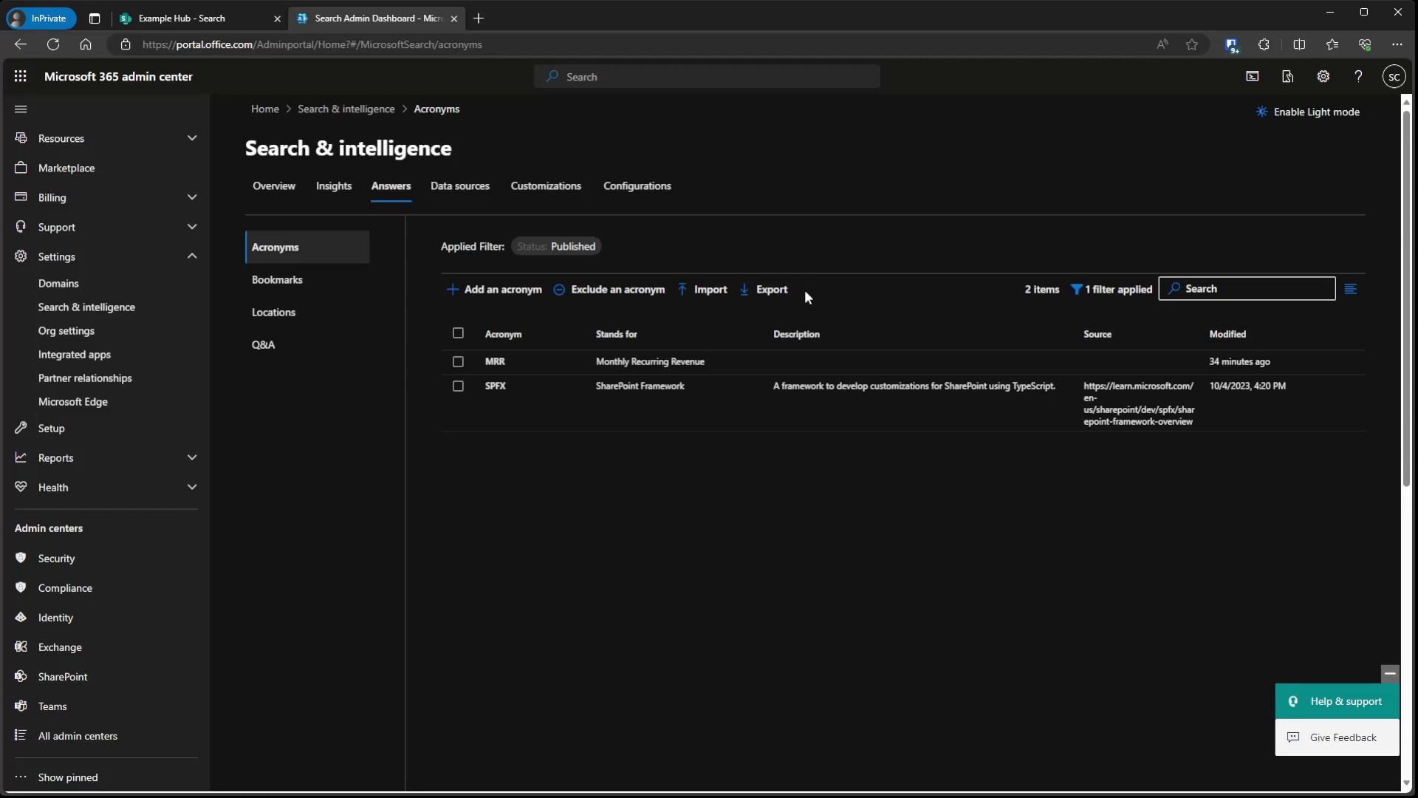
Step: Check the SPFX acronym's details and publish history, then bring up the Exclude an acronym form
click(632, 385)
click(1055, 189)
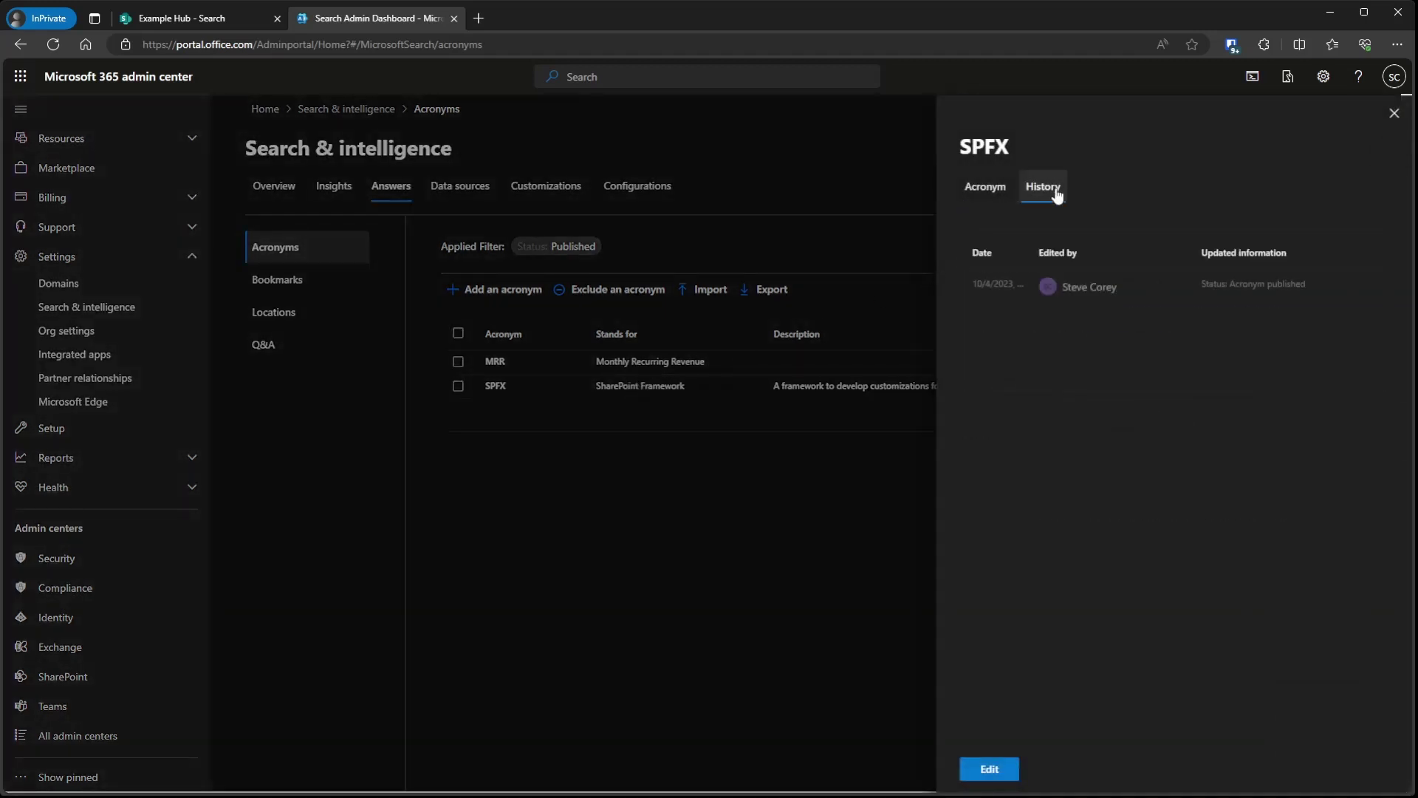
mouse_move(1033, 246)
mouse_down()
mouse_move(1079, 240)
mouse_move(1034, 246)
mouse_up()
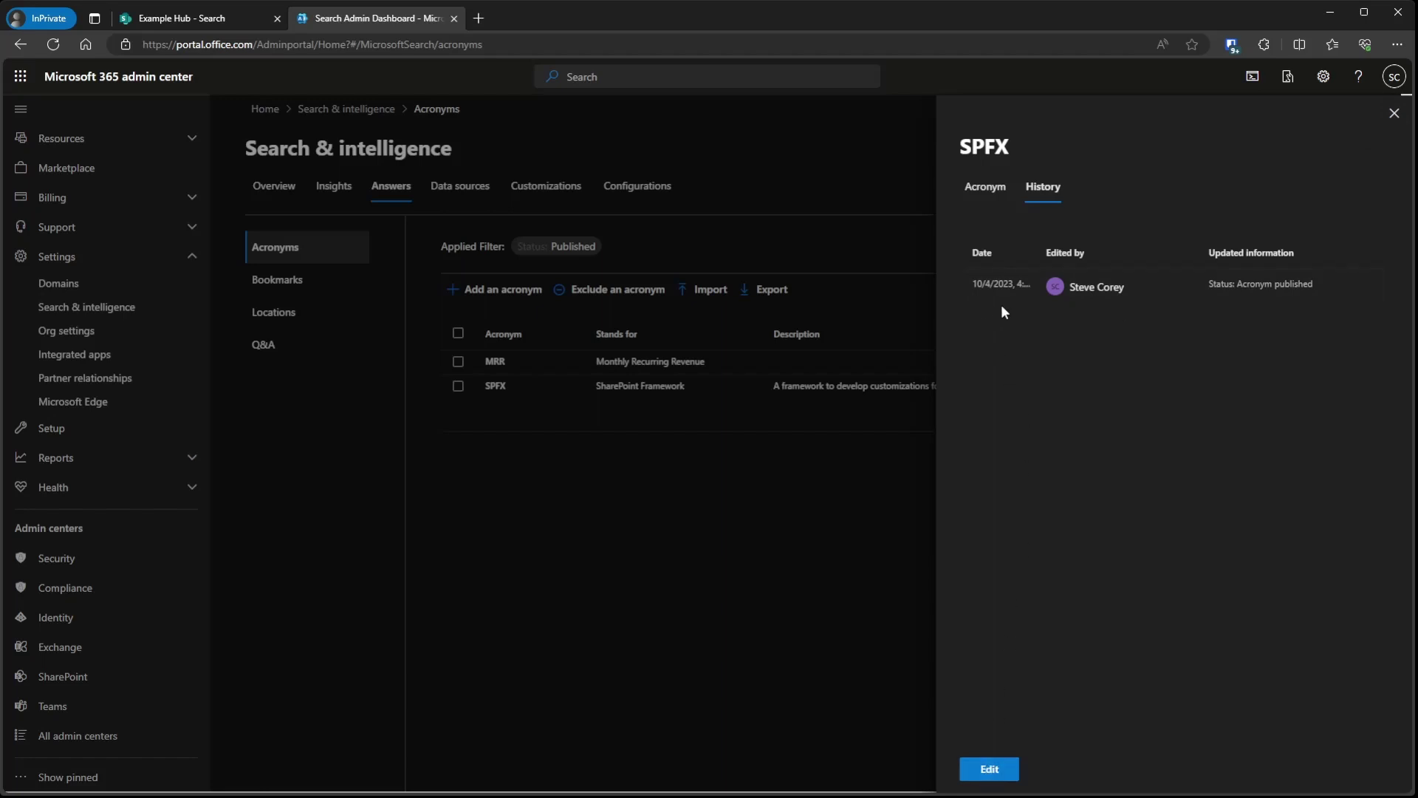
click(985, 187)
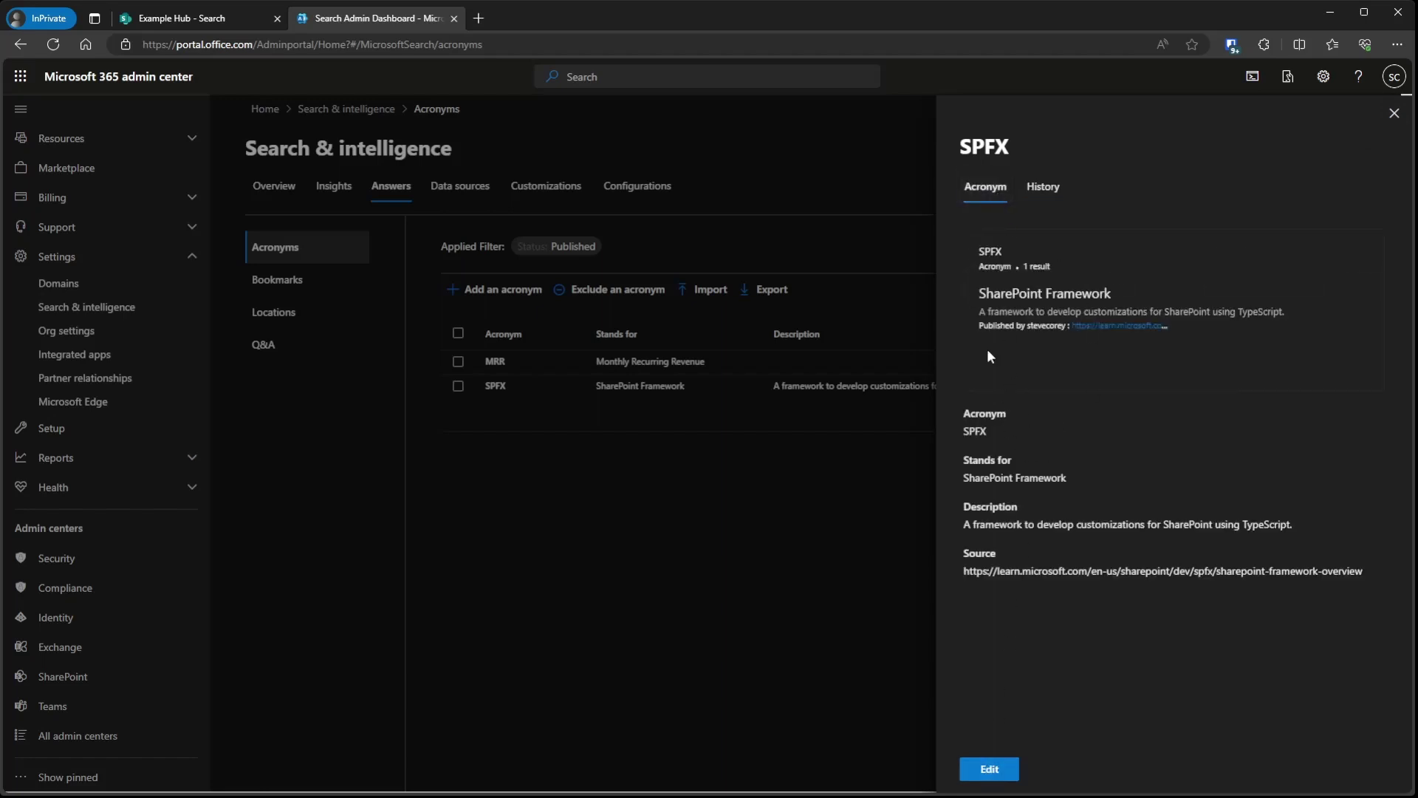
click(1393, 115)
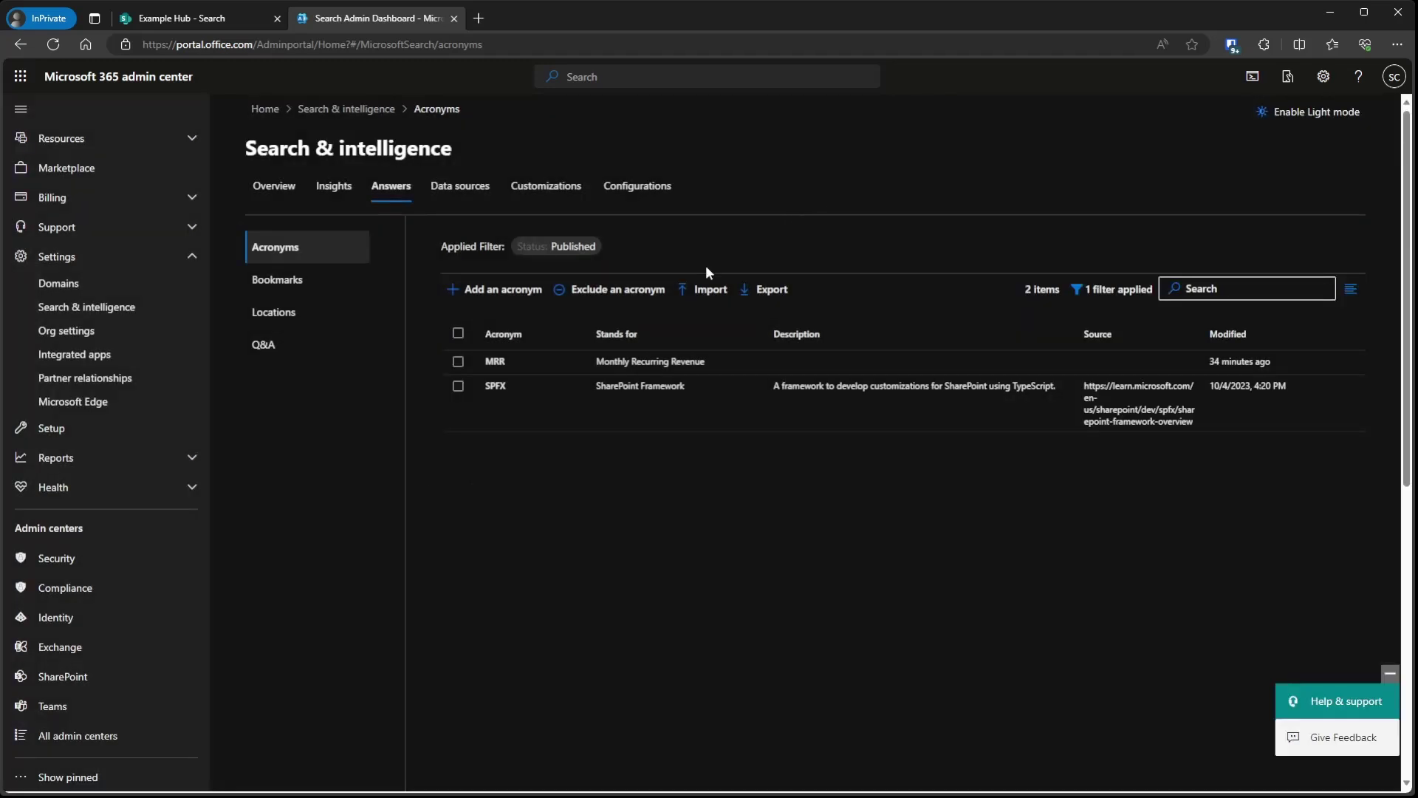
click(617, 293)
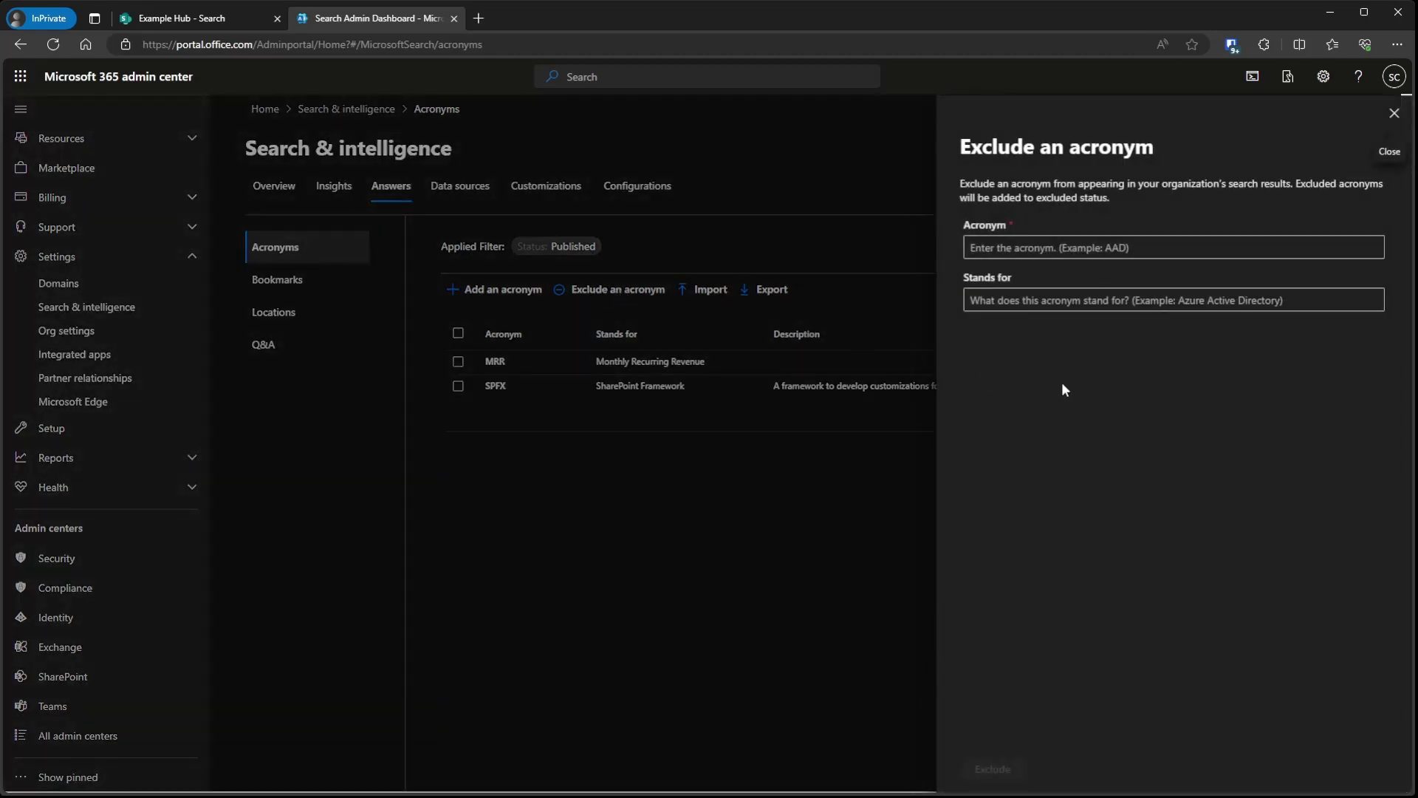